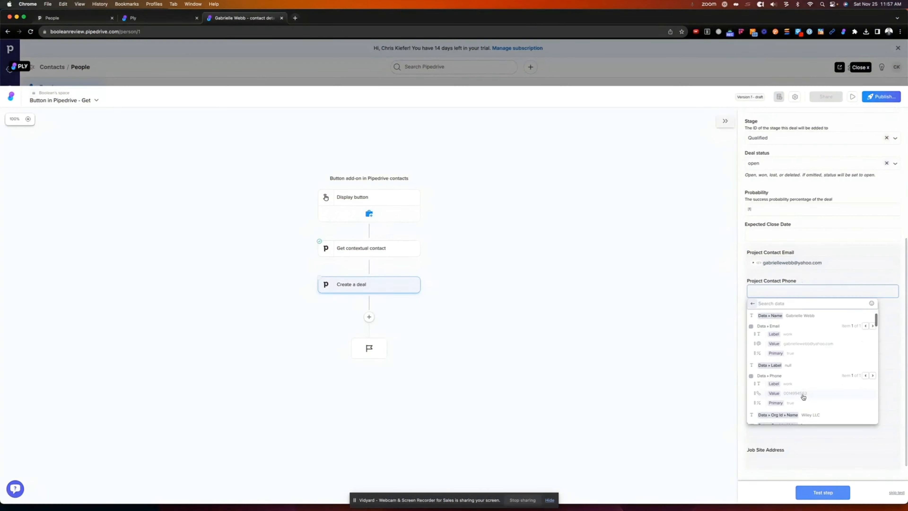
Step: Map the contextual contact's phone value to Project Contact Phone and its last name to Project Contact Last Name in the Create a deal step
click(793, 390)
click(776, 312)
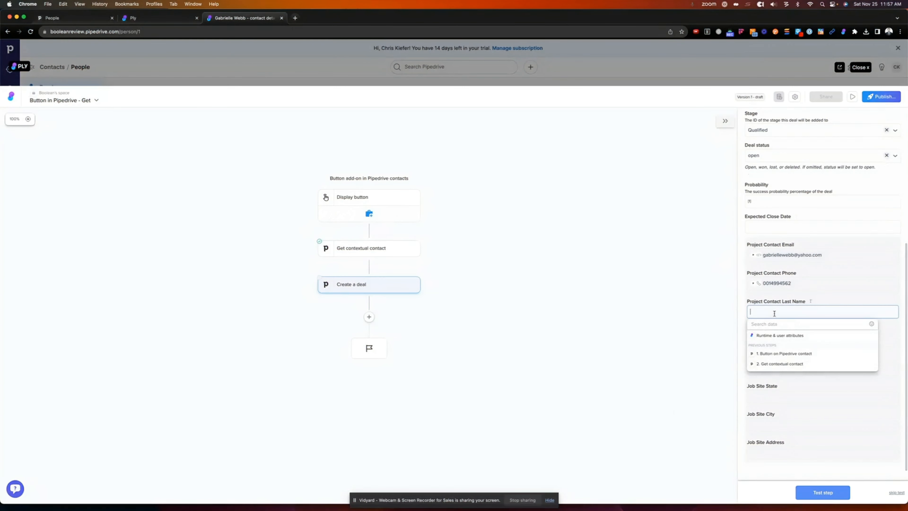
click(779, 364)
text(la)
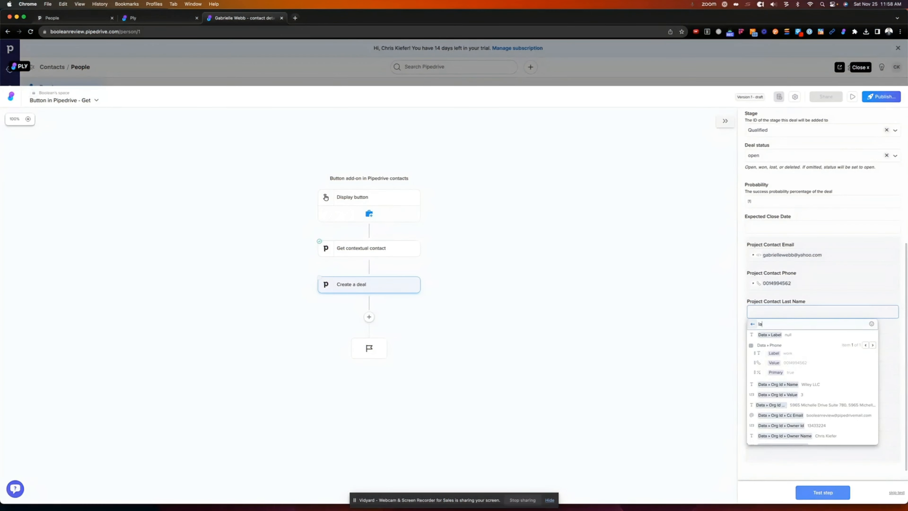
text(st)
click(786, 364)
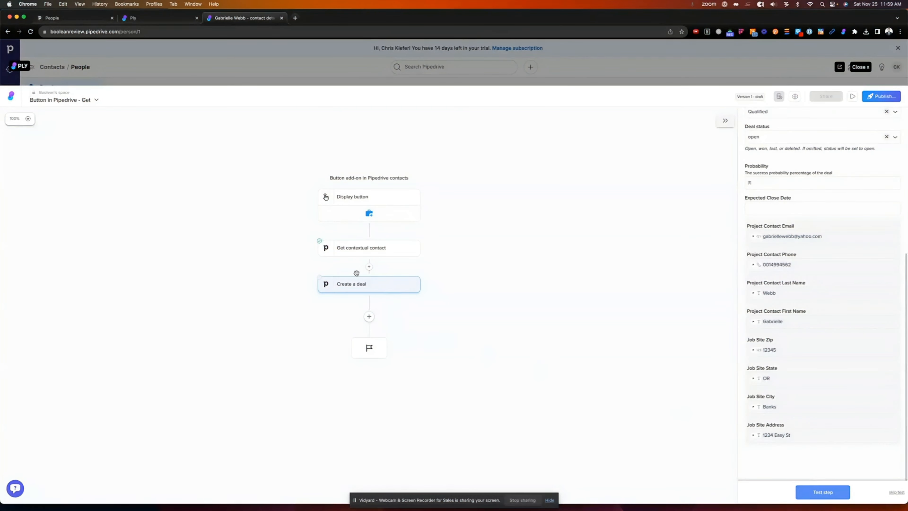
Step: Test the Create a deal step and publish the button feature, closing the editor to return to the contact
click(823, 492)
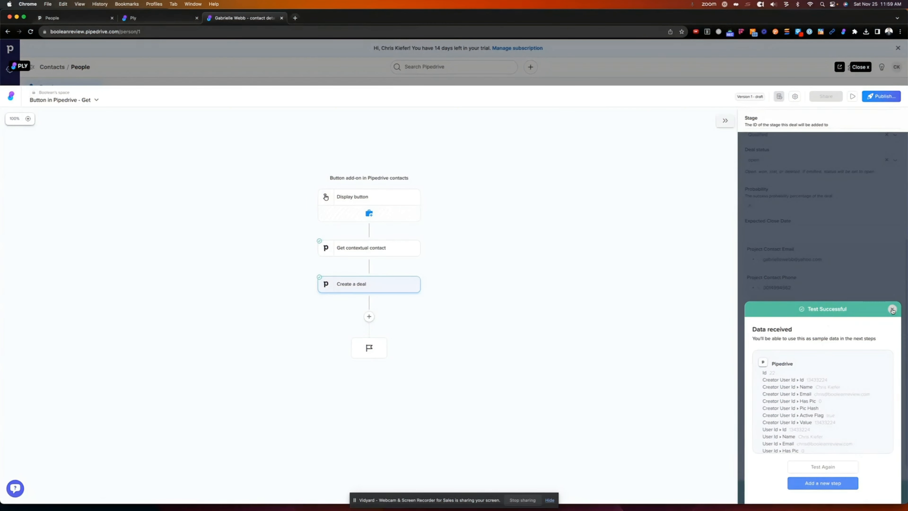
click(892, 310)
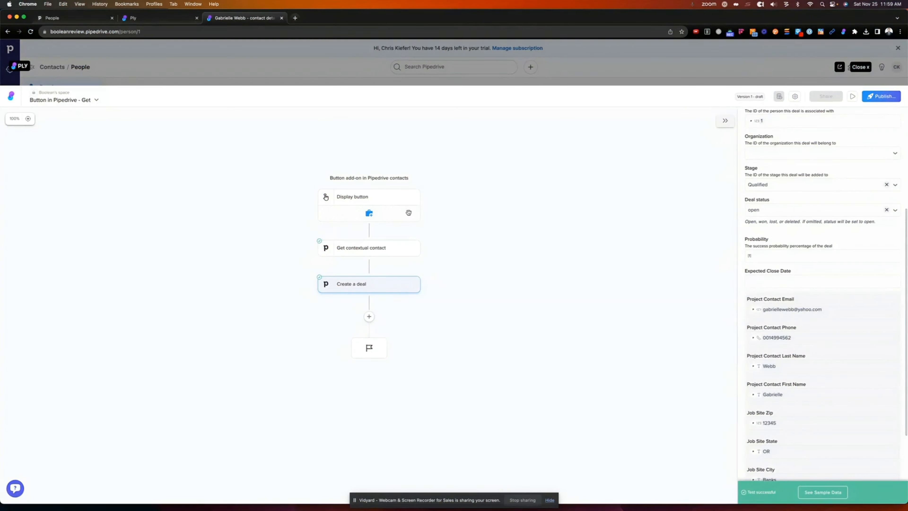
click(877, 96)
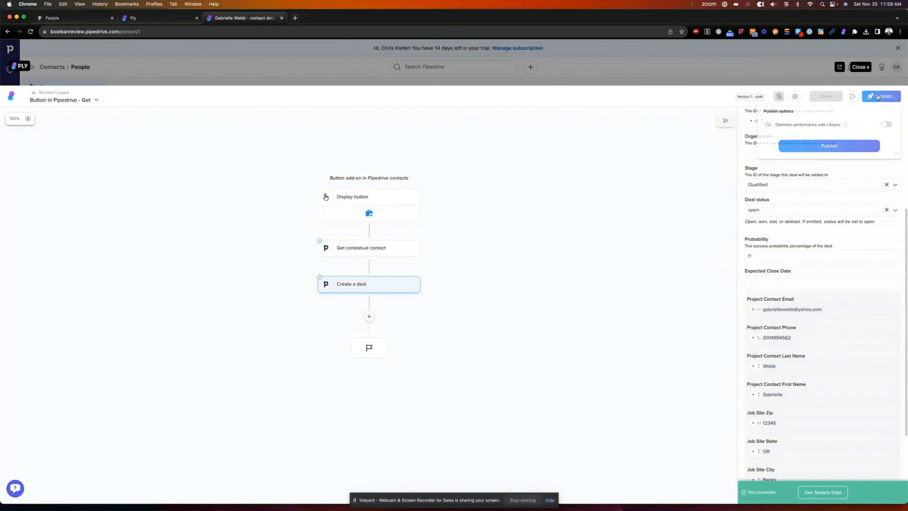
click(830, 148)
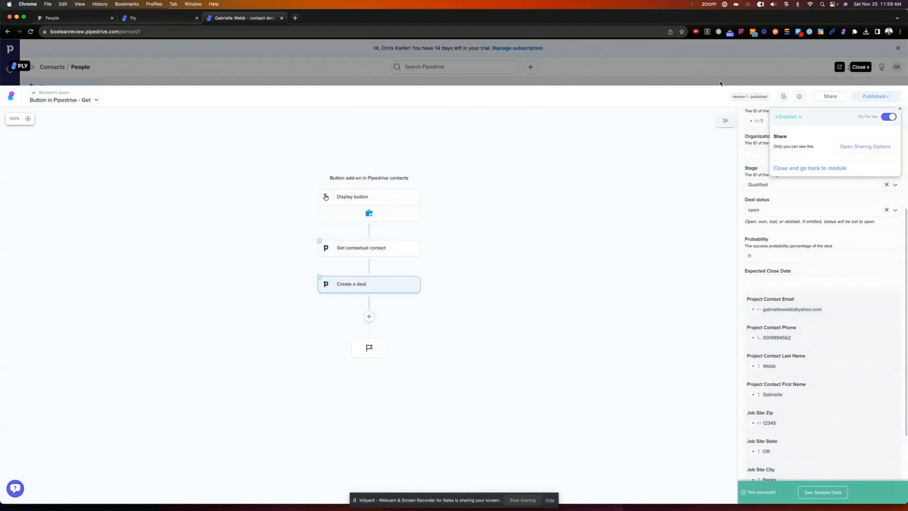
click(866, 67)
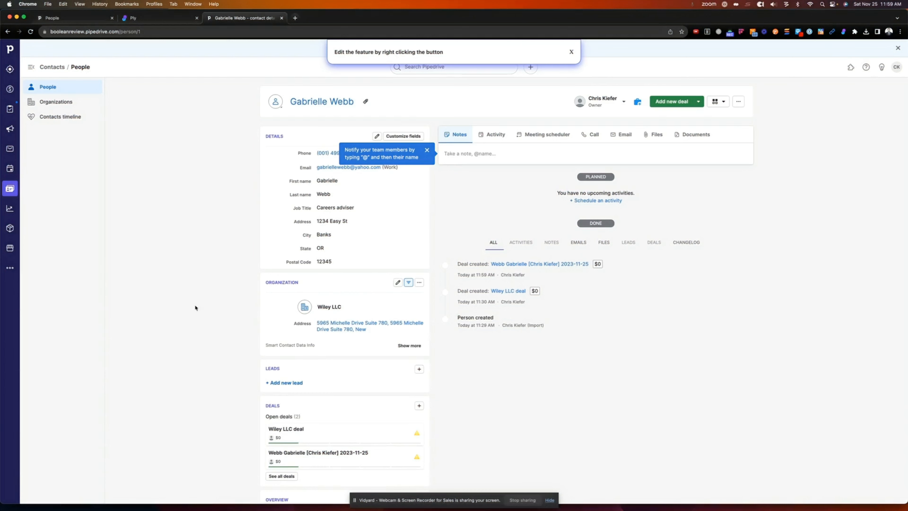
Step: Open the test-created deal dated 2023-11-25 and delete it, dismissing the feature-editing notice
click(317, 453)
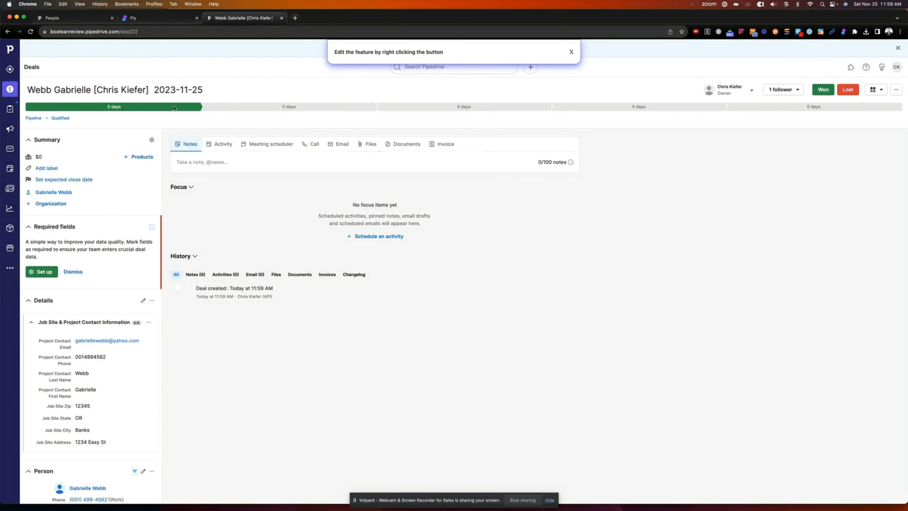
click(897, 89)
click(867, 167)
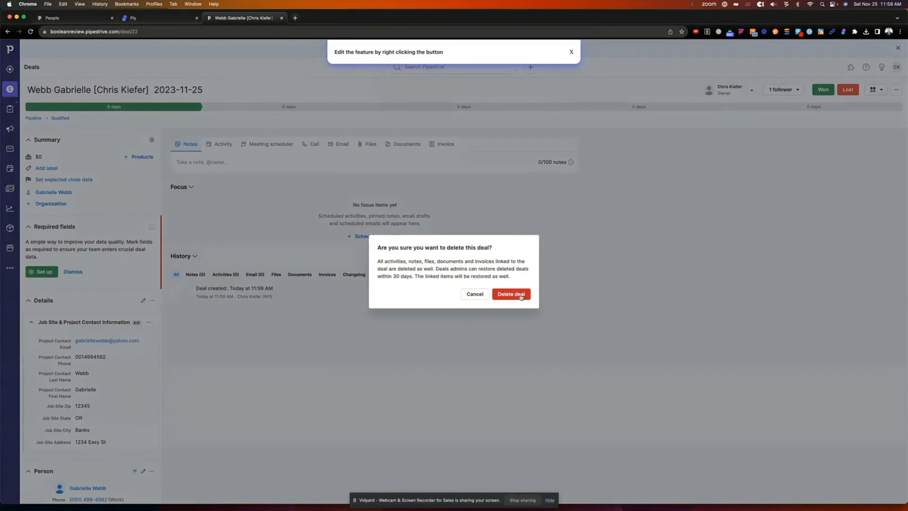
click(519, 296)
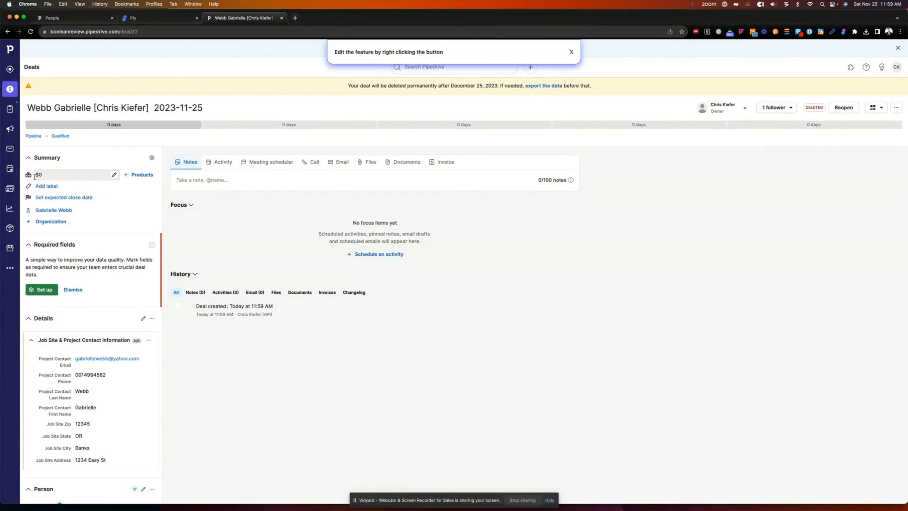
click(572, 52)
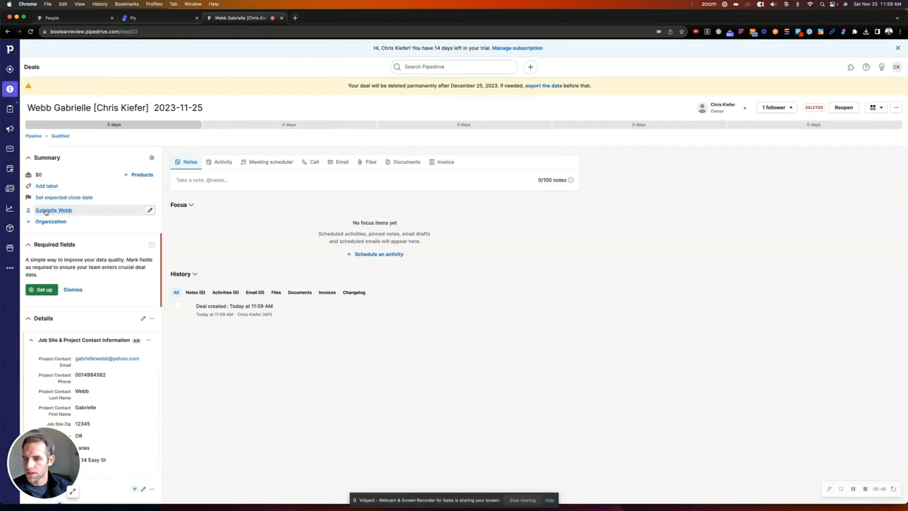
Step: Run the custom deal button on the deleted deal's contact and open the newly created deal dated 2023-11-25
click(53, 210)
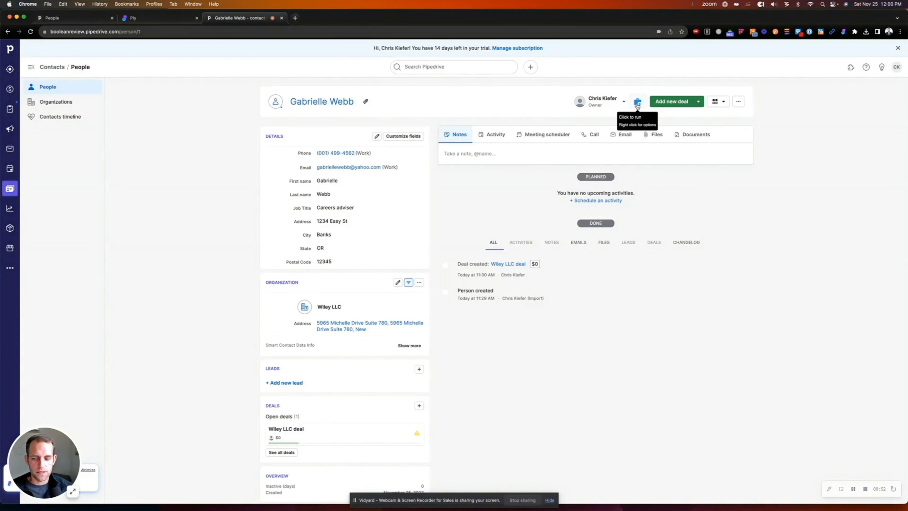
click(637, 104)
drag(55, 467, 183, 457)
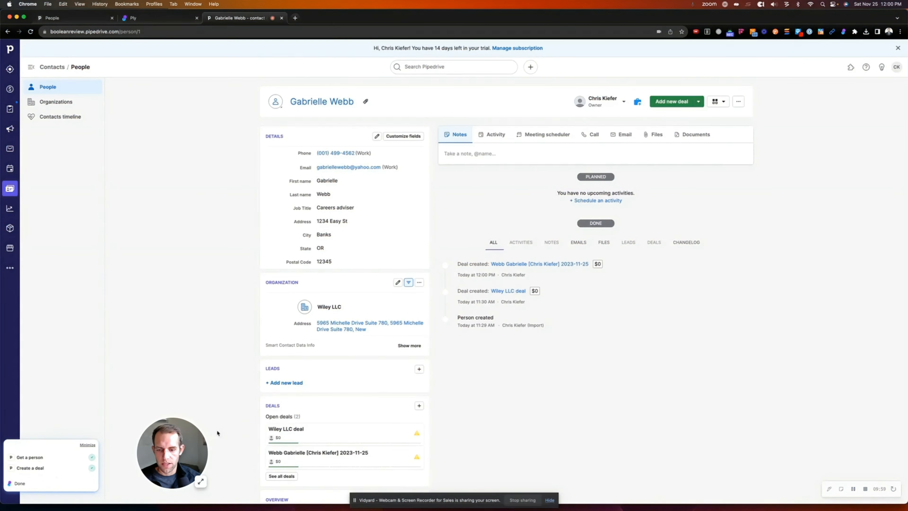
click(330, 454)
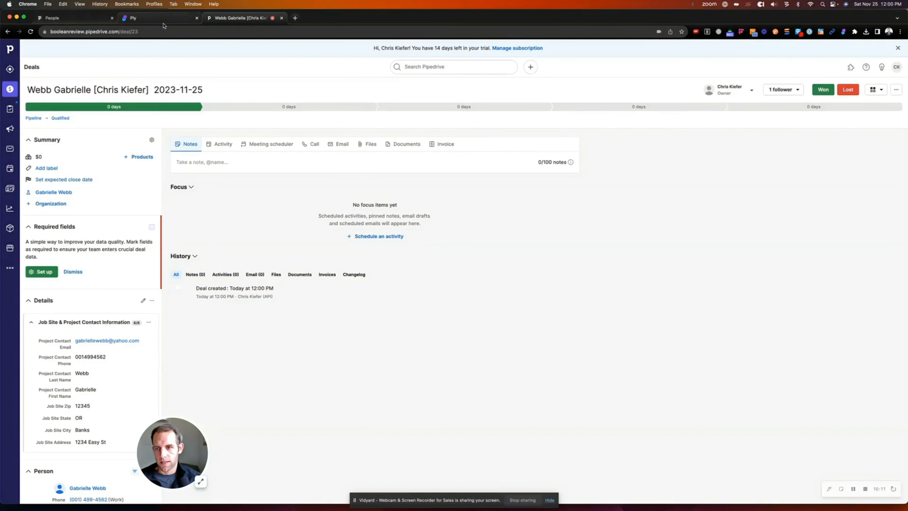
Step: Return to the new deal's contact and open the custom button's feature for editing
click(157, 18)
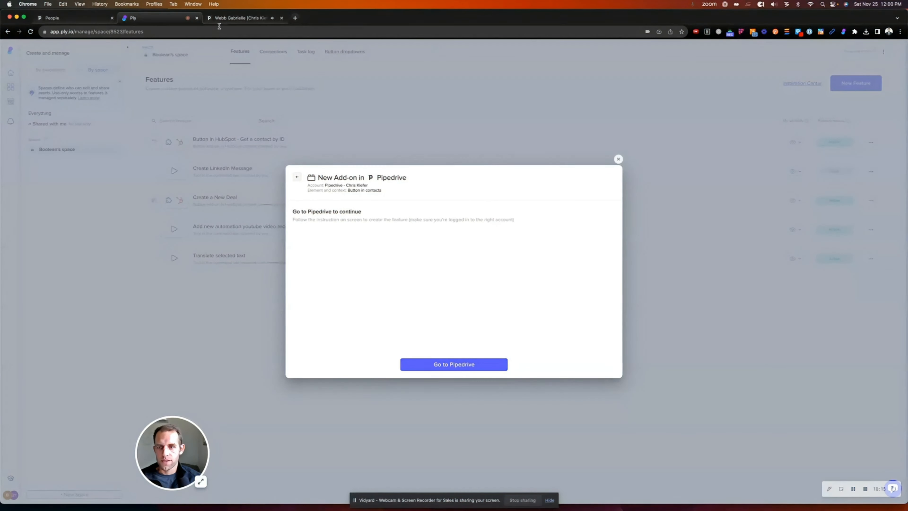
click(229, 18)
click(64, 196)
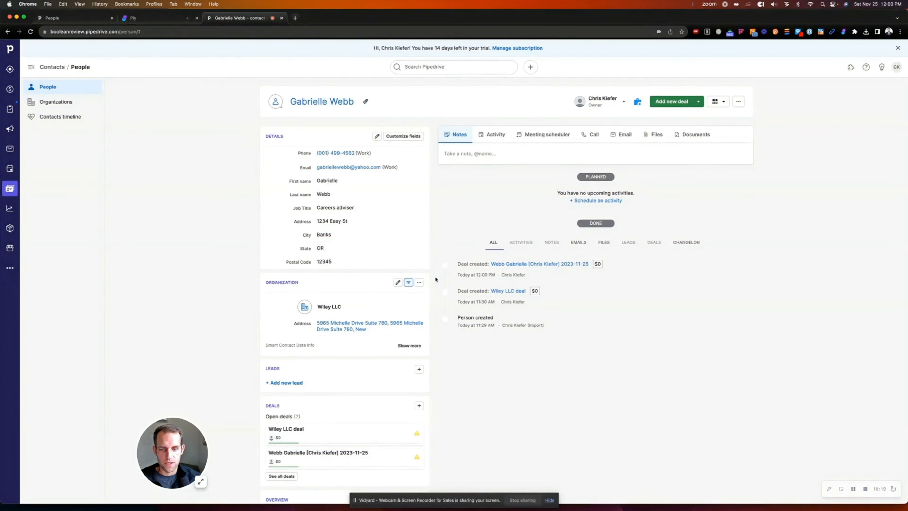
mouse_move(638, 102)
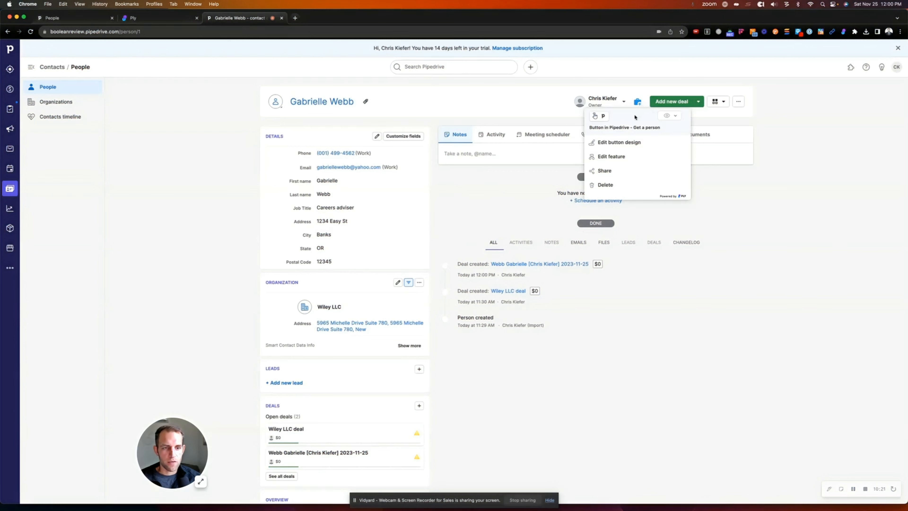
click(614, 161)
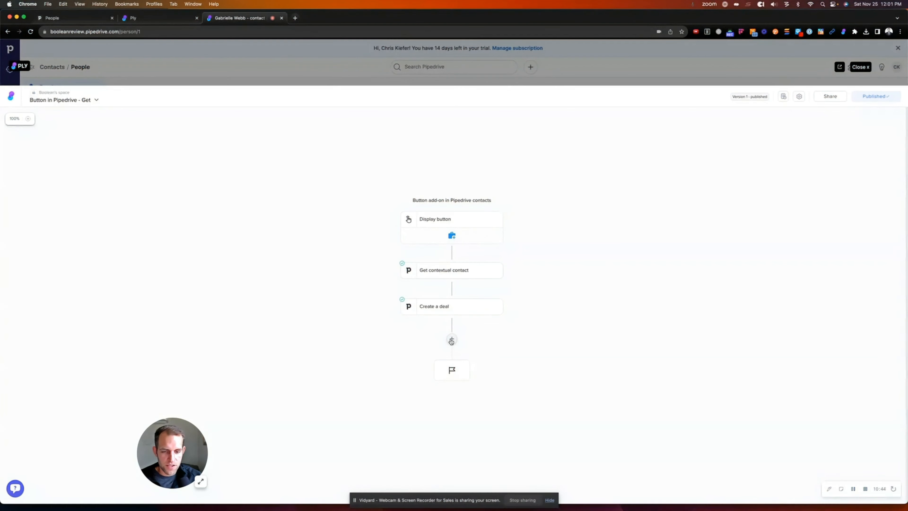
Step: Add a Slack step after Create a deal and view the Slack actions available
click(451, 340)
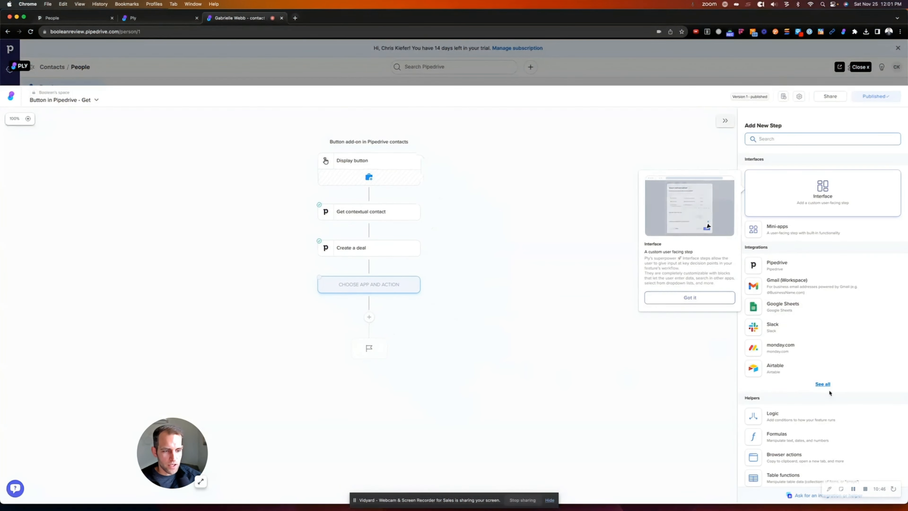
click(823, 385)
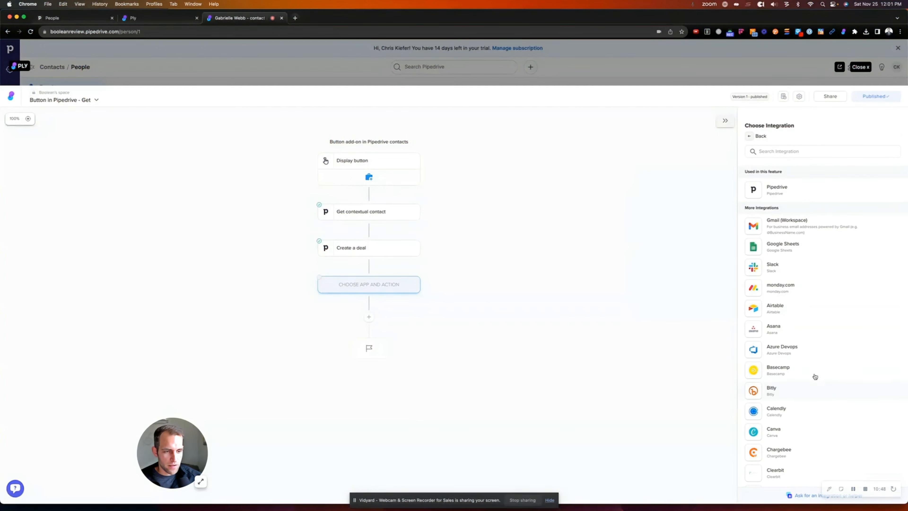
click(780, 268)
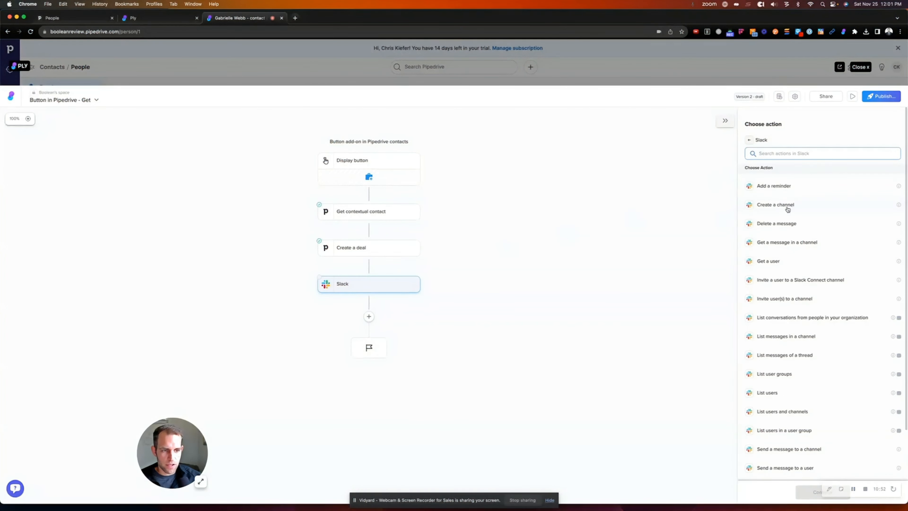
click(751, 141)
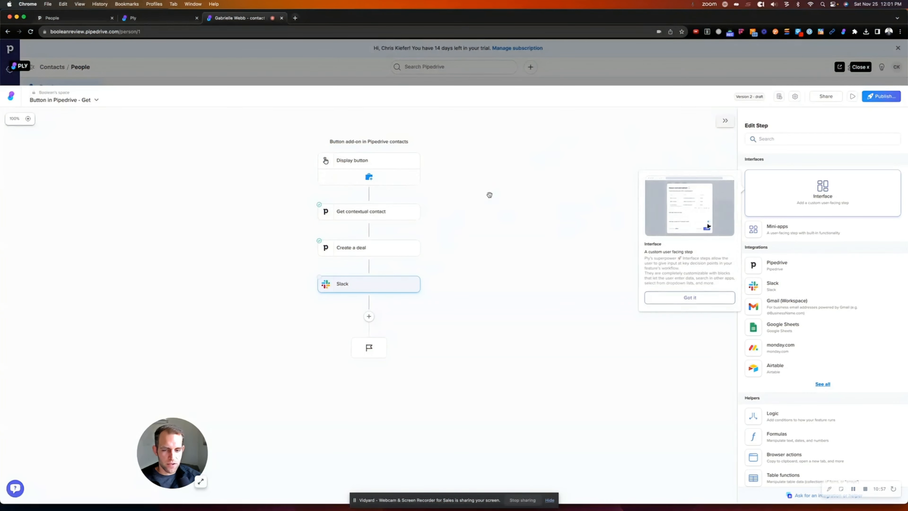
Step: Delete the Slack step from the button workflow
click(412, 284)
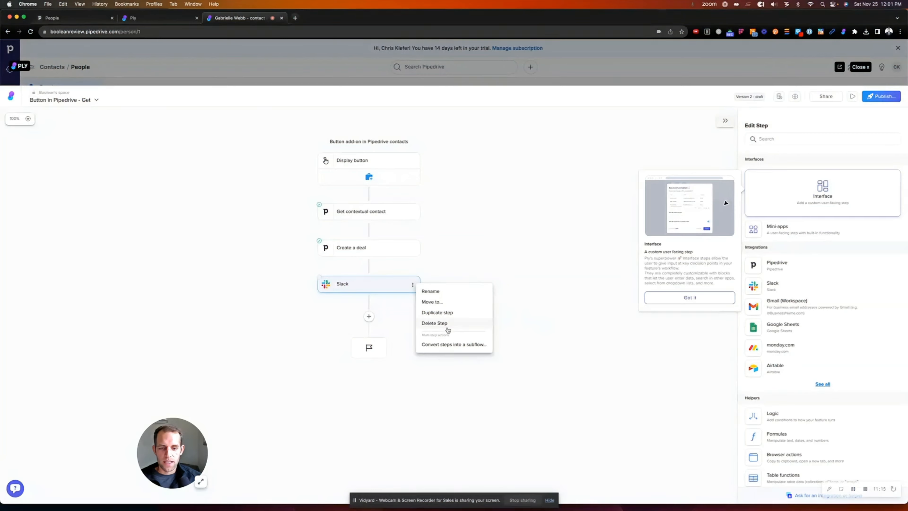
click(445, 324)
click(480, 332)
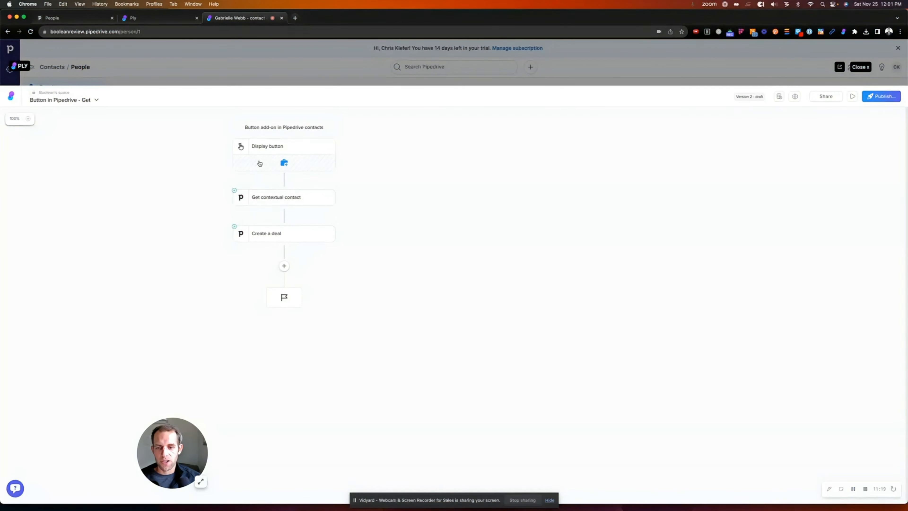
Step: Publish the updated version of the button feature
click(881, 97)
click(829, 147)
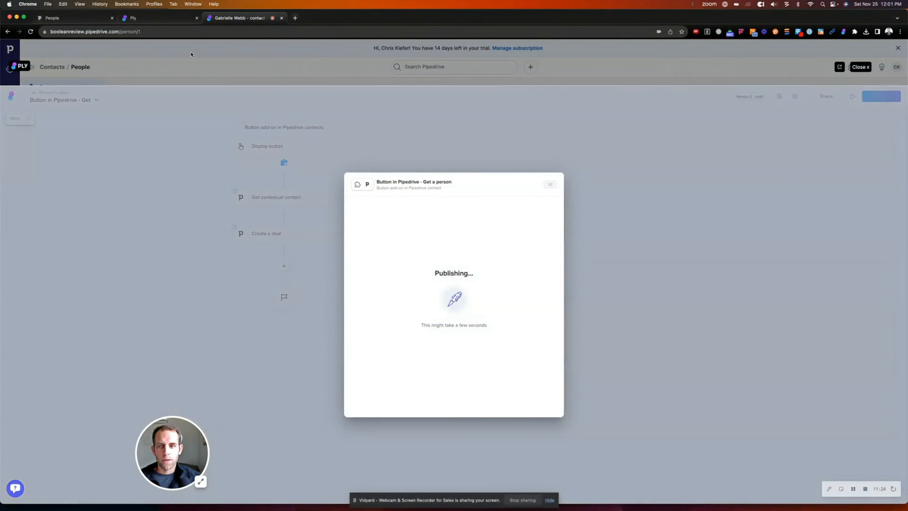
Step: Show the Pipedrive deals as a list and widen the Title column to fit the full deal names
click(53, 17)
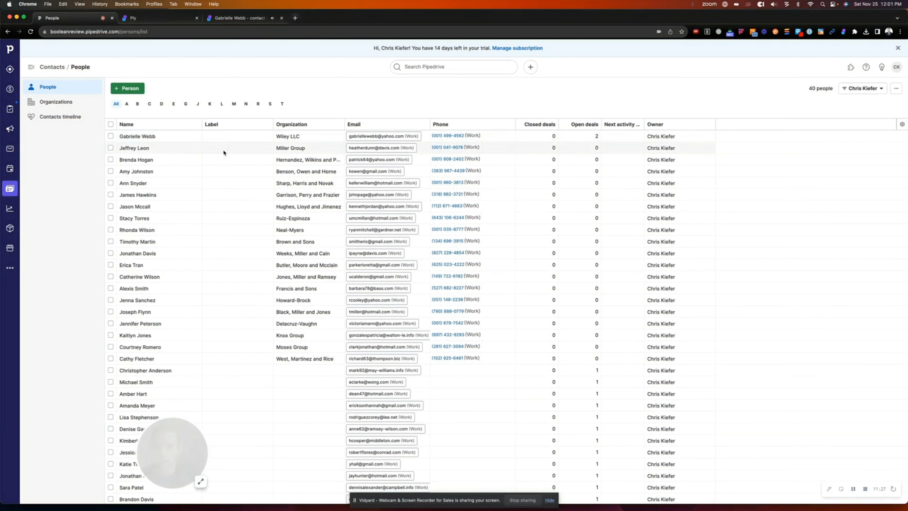
click(10, 89)
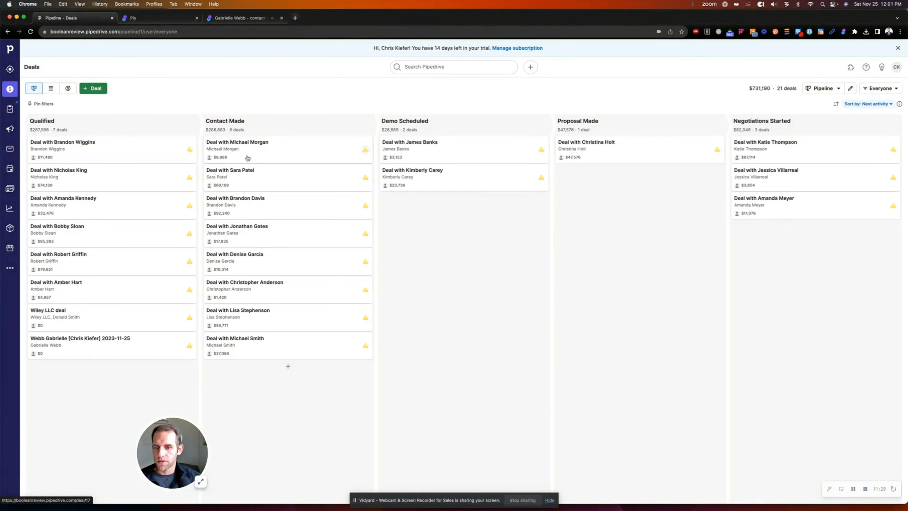
click(55, 90)
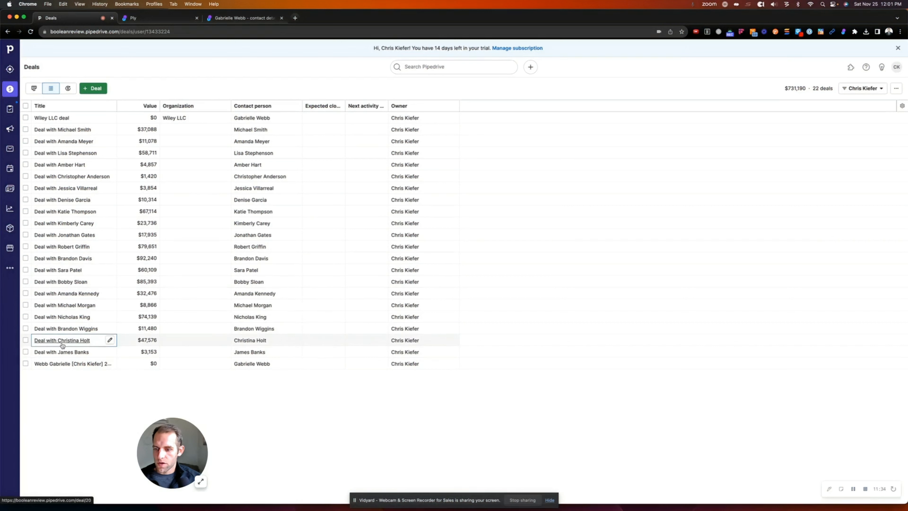
drag(117, 106, 173, 104)
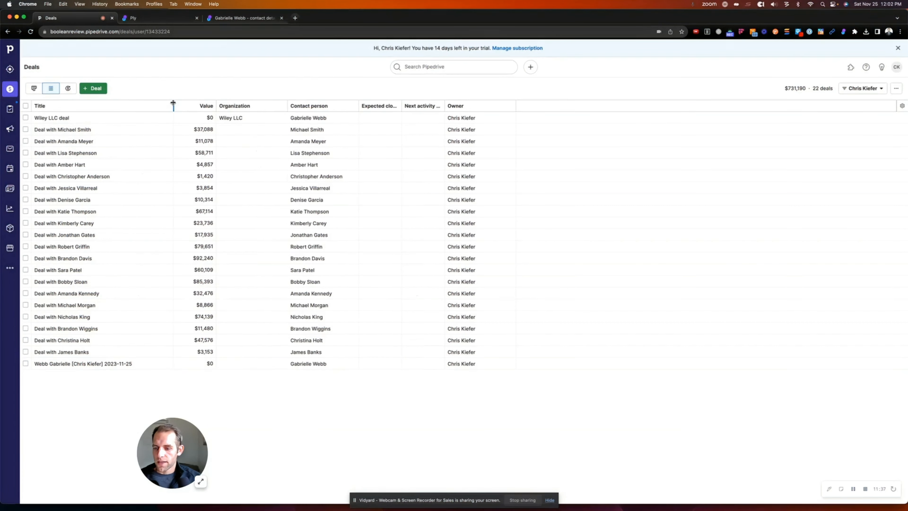
Step: Go back to the contacts list and open the four people below the first contact in separate browser tabs
click(10, 188)
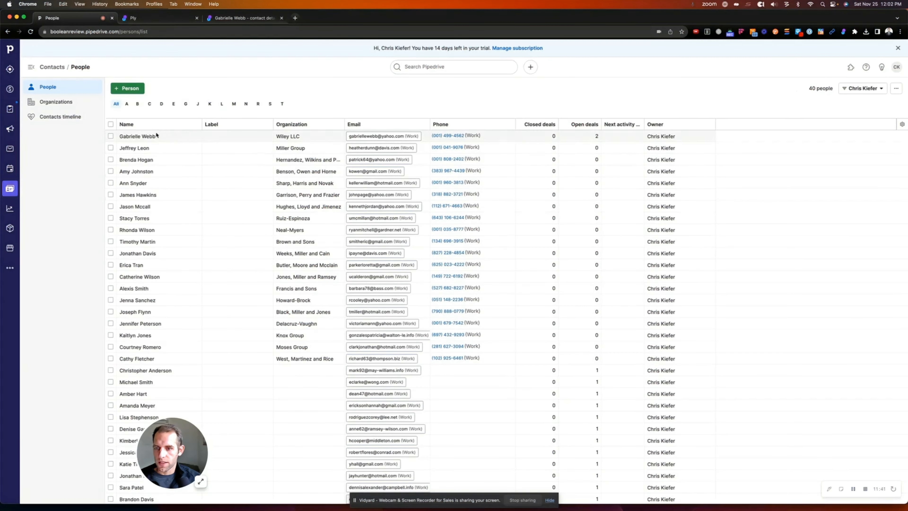
right_click(138, 148)
click(154, 151)
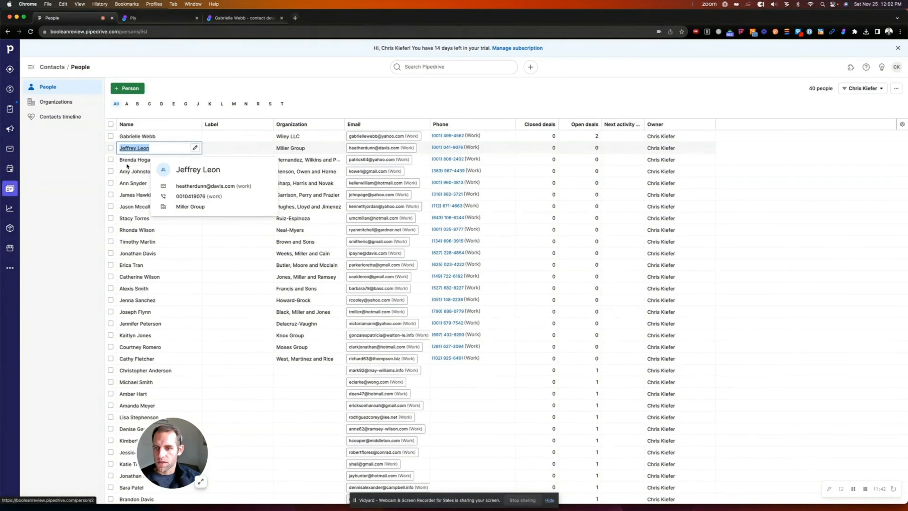
right_click(129, 159)
click(144, 163)
right_click(125, 173)
click(154, 175)
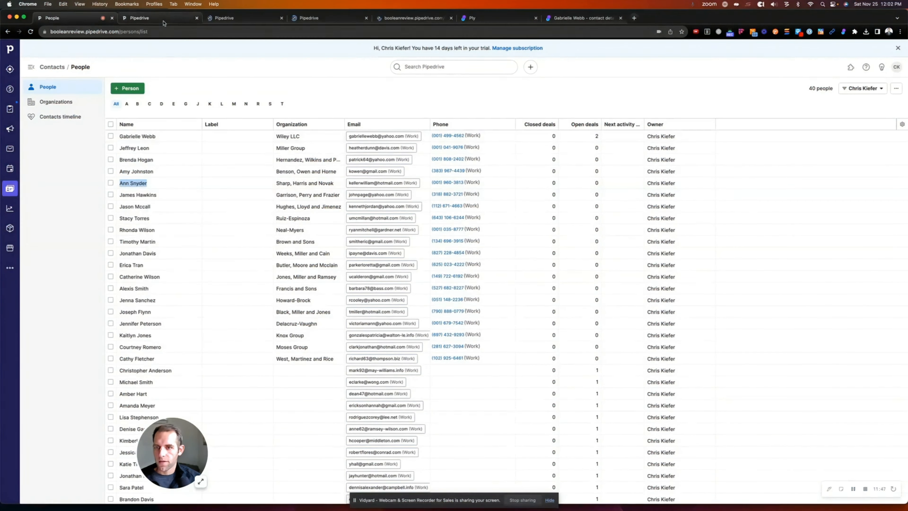
Step: Run the custom deal button on the Miller Group contact opened in the first new tab
key(ctrl+Tab)
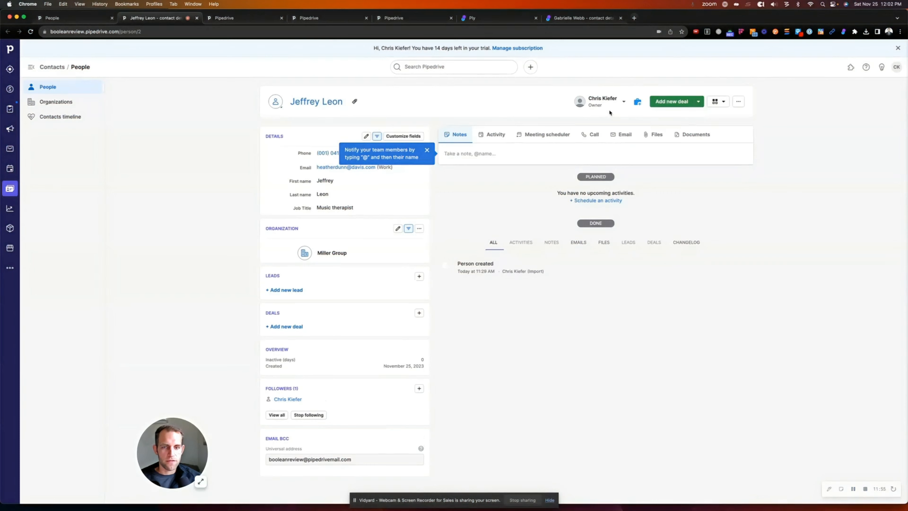
click(638, 103)
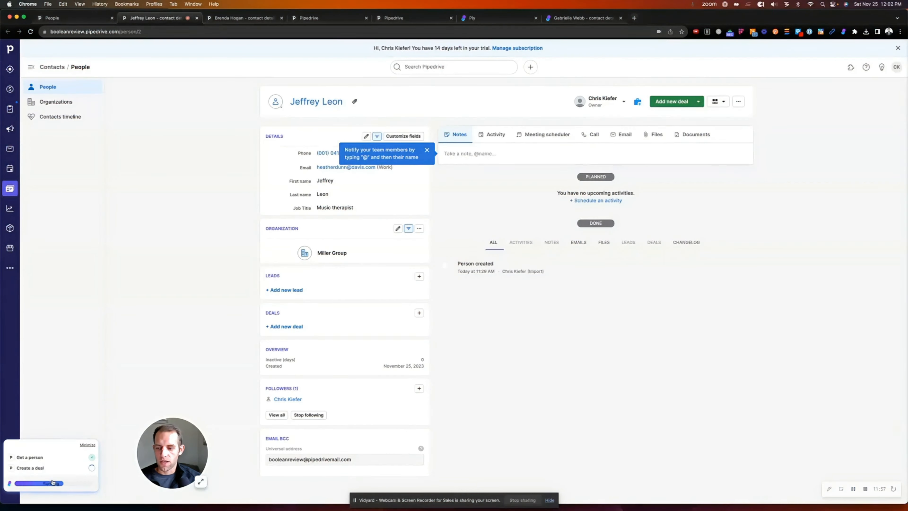
Step: Run the custom deal button on the contacts from Hernandez, Wilkins and Phillips, Benson, Owen and Horne, and Sharp, Harris and Novak
click(240, 18)
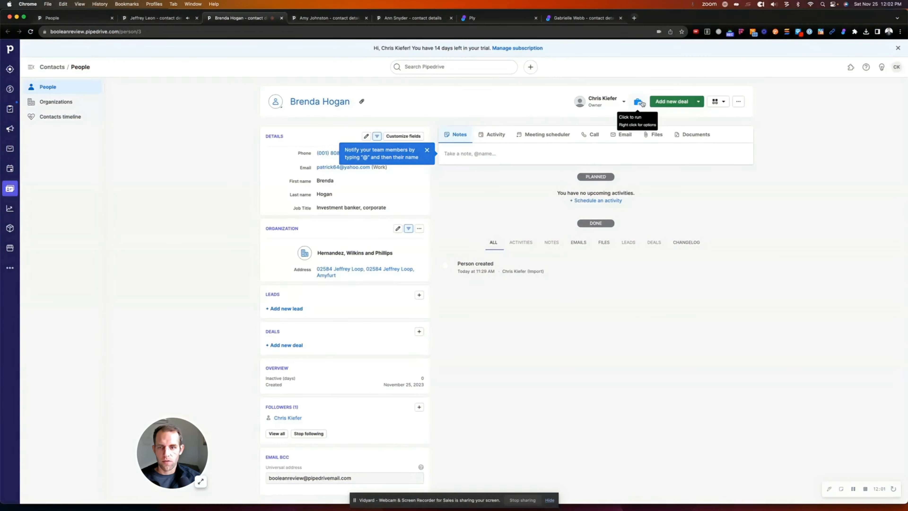
click(325, 18)
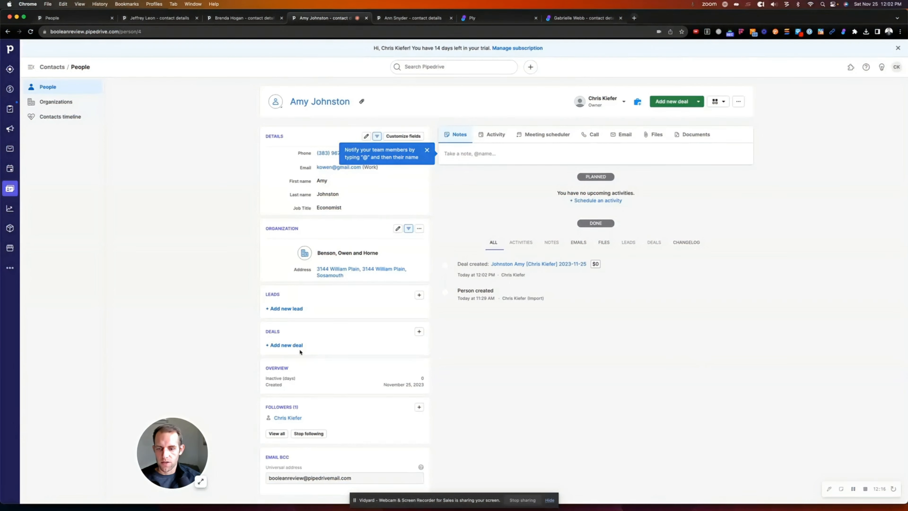
click(411, 18)
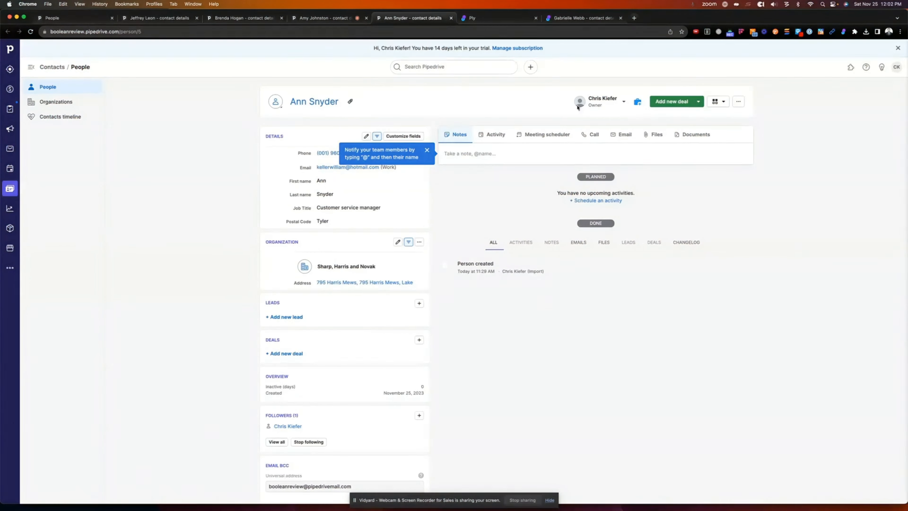
click(638, 102)
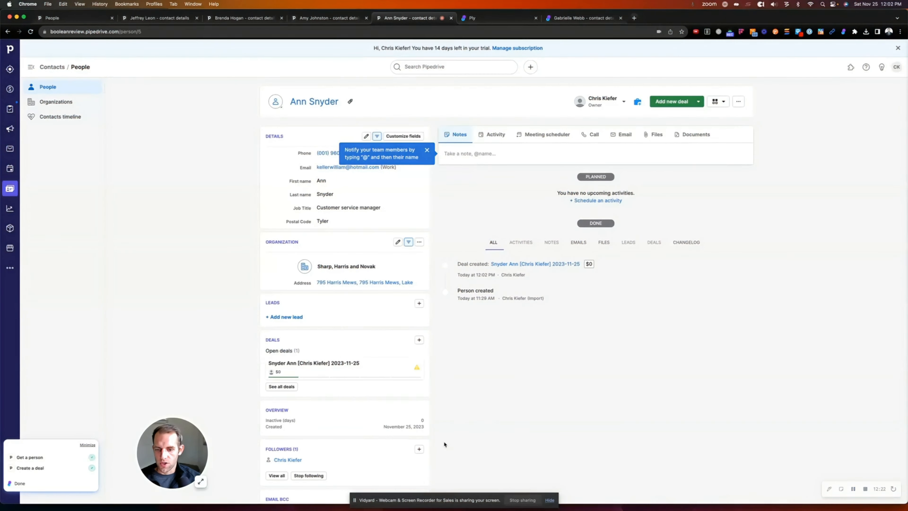
Step: Check the new deals in the Pipedrive deals list and open the first one dated 2023-11-25 to examine its details
click(61, 19)
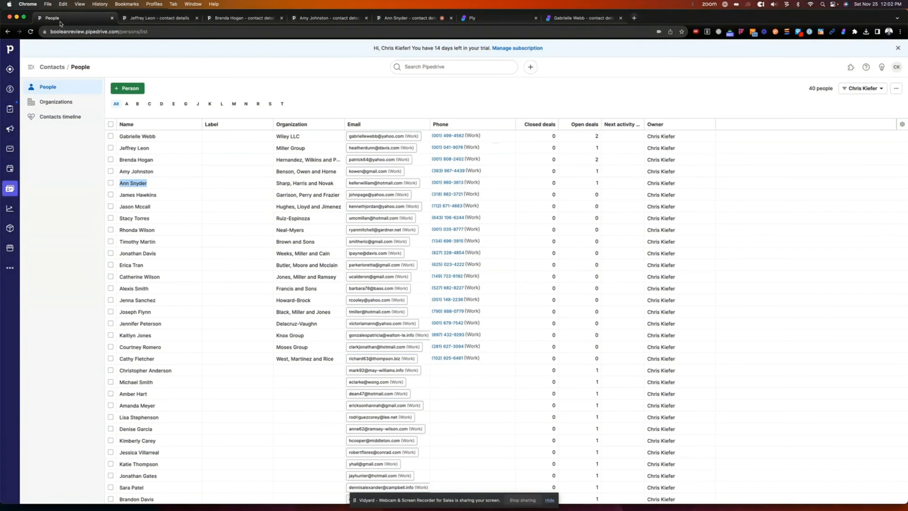
click(10, 89)
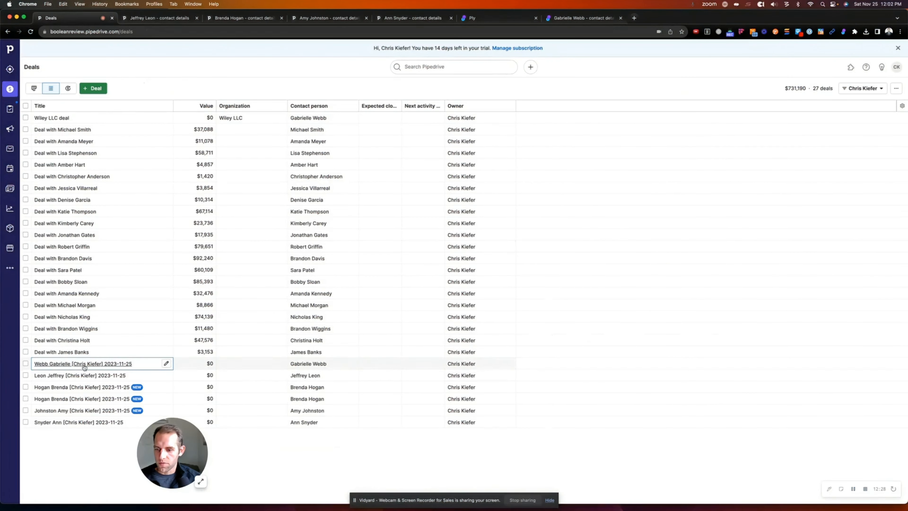
mouse_move(44, 370)
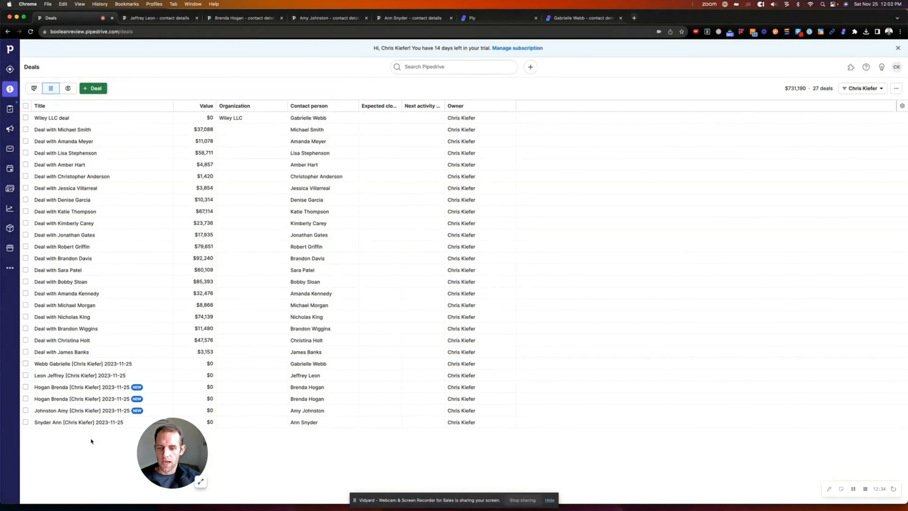
click(94, 363)
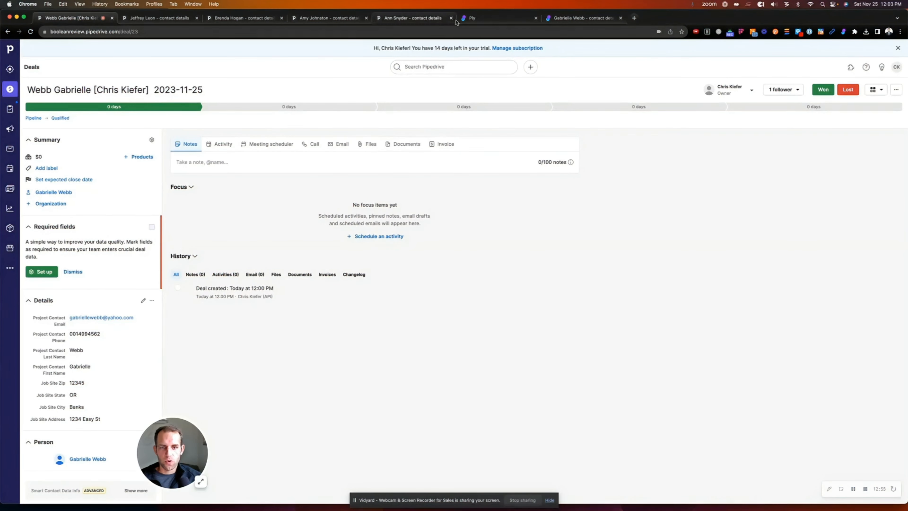
Step: Switch to the Ply features page
click(481, 18)
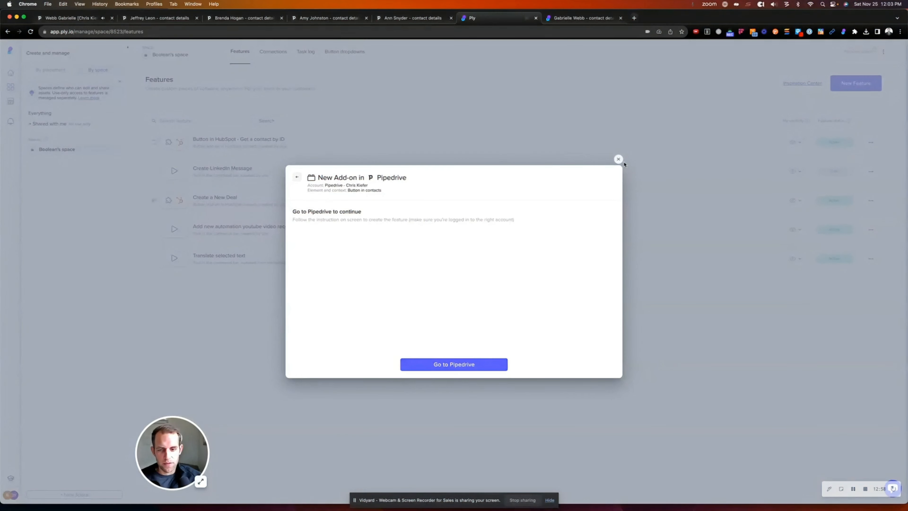